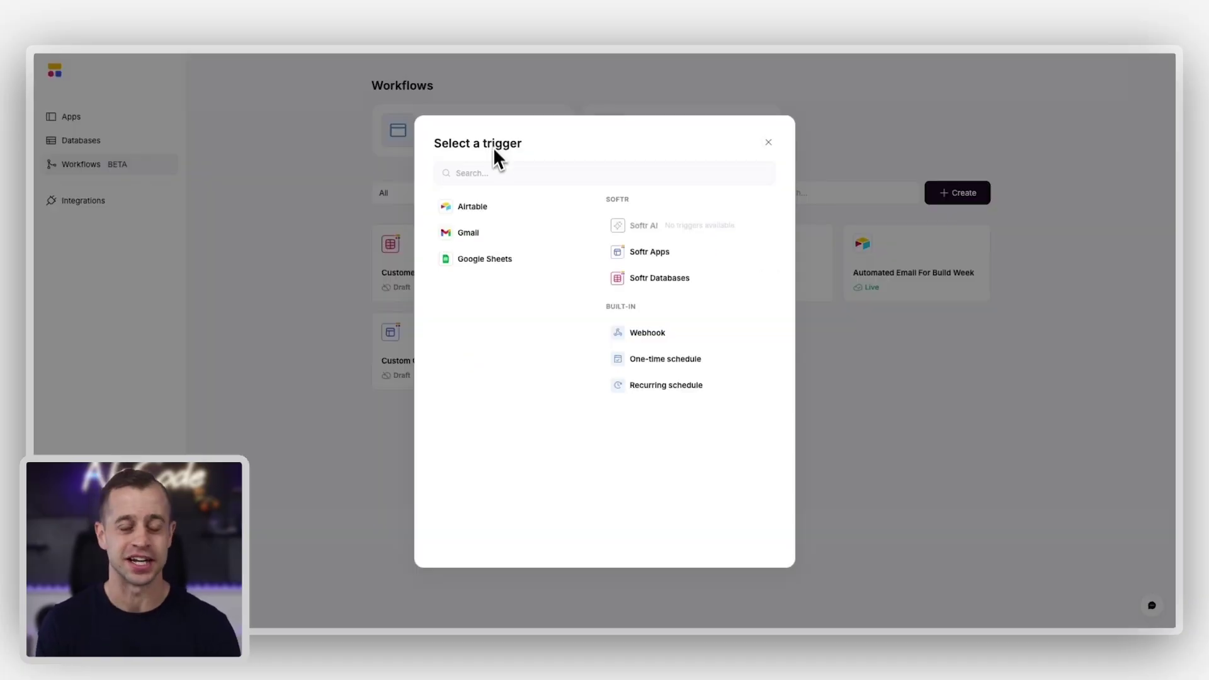
Create a workflow triggered by a new Products record, then browse and dismiss the action list
left_click(624, 278)
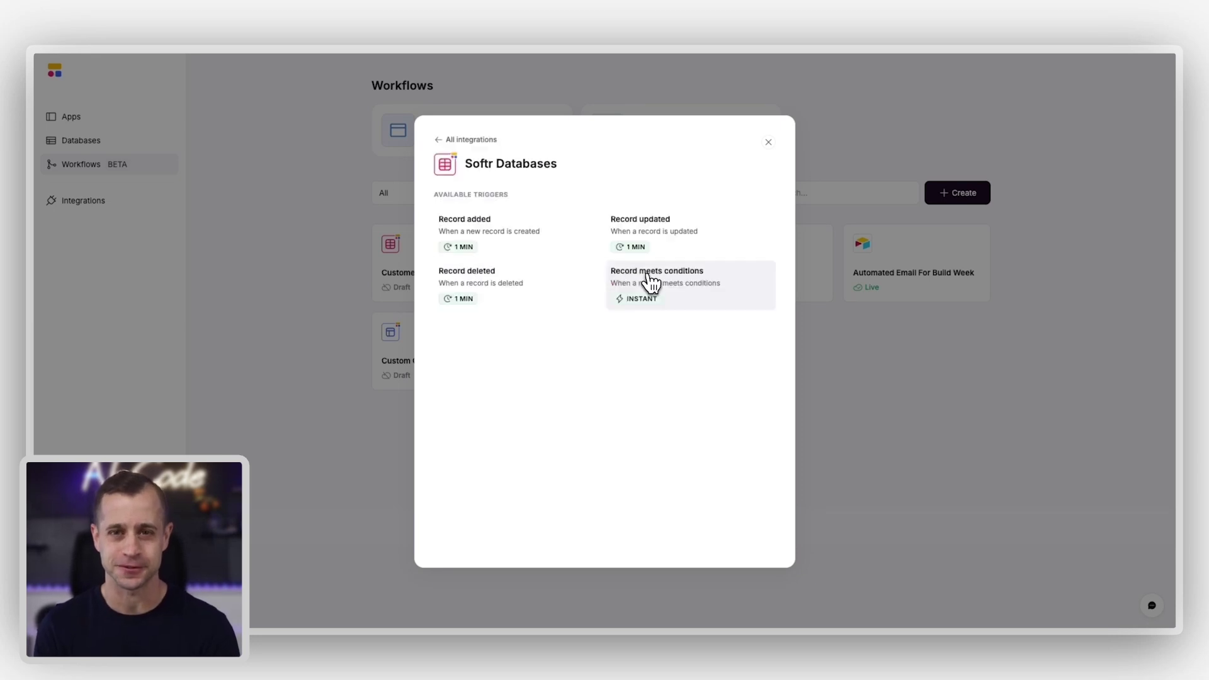
left_click(533, 238)
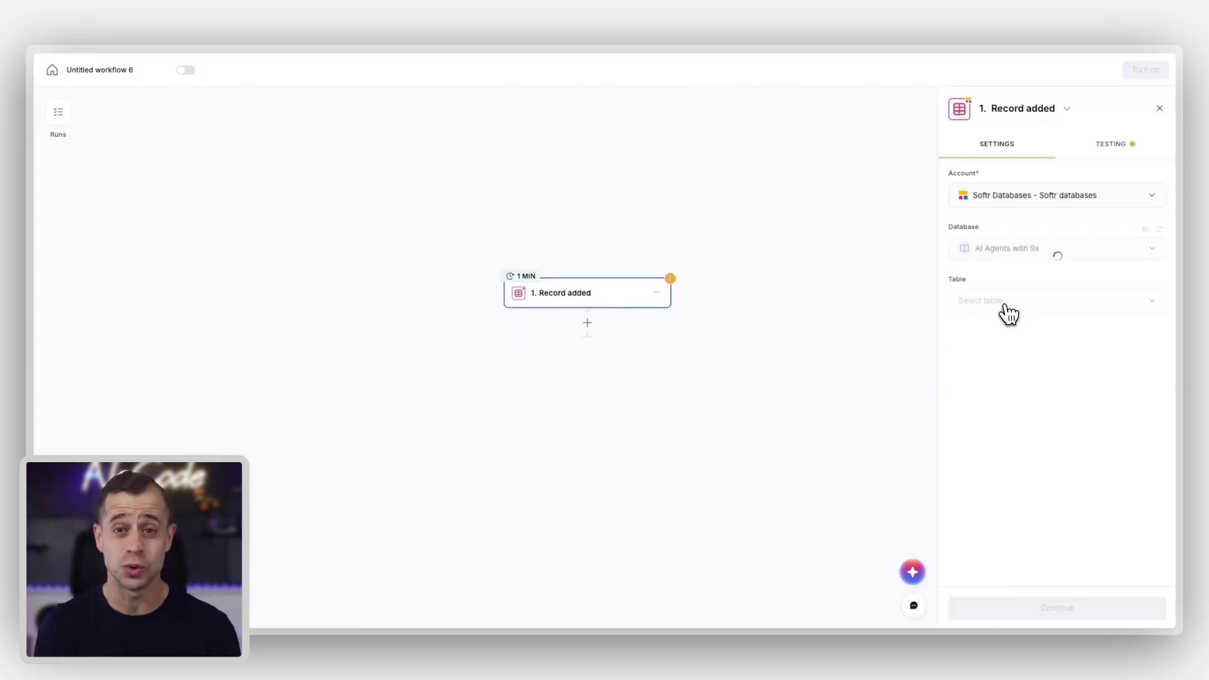
left_click(587, 326)
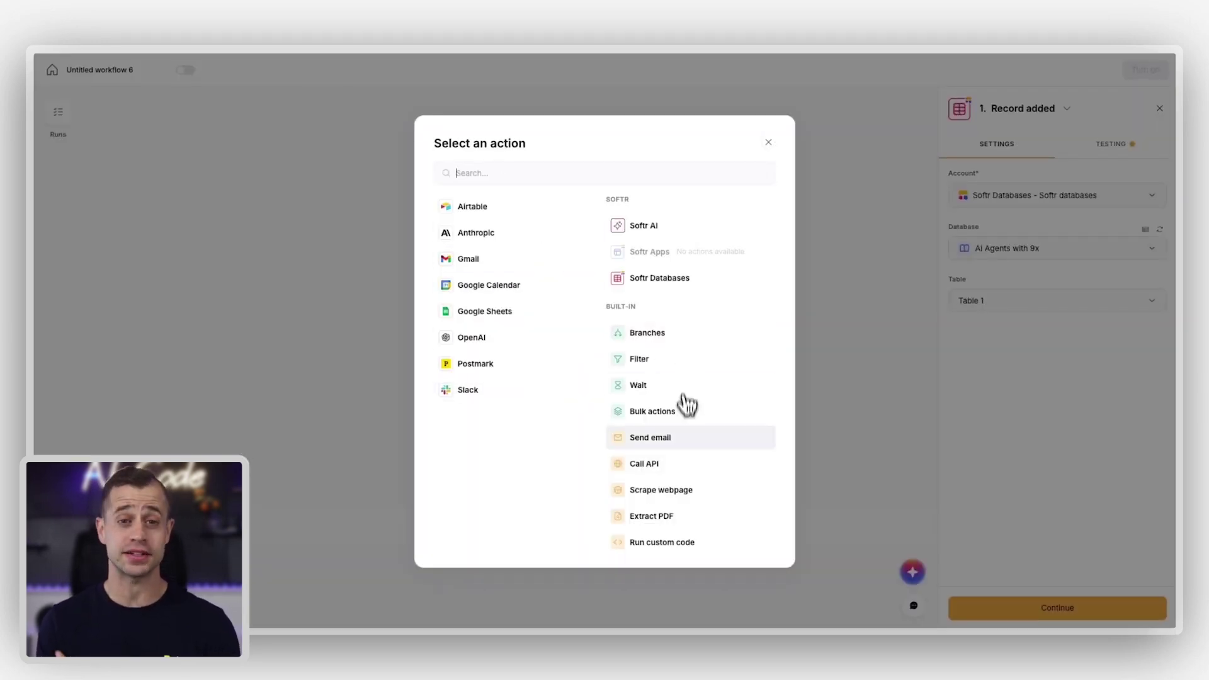
left_click(690, 547)
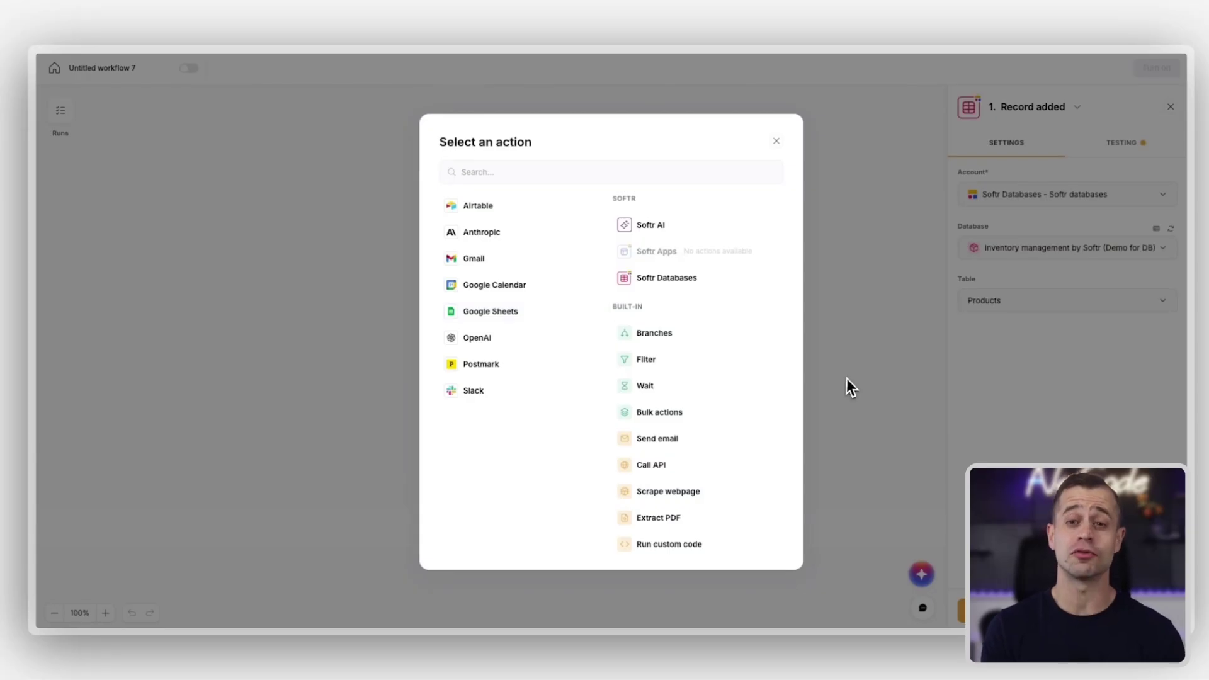
left_click(859, 416)
Ask the AI co-builder for a weekday 8 AM workflow that finds, summarizes and updates records
left_click(922, 573)
left_click(223, 580)
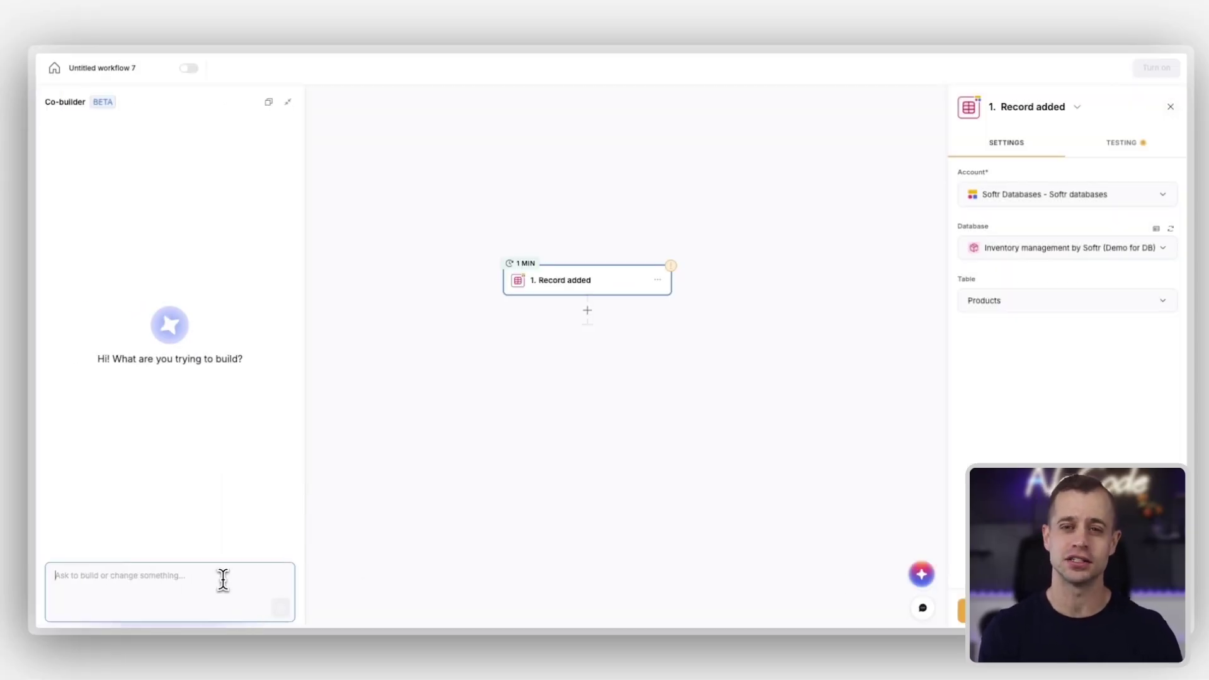
left_click(280, 607)
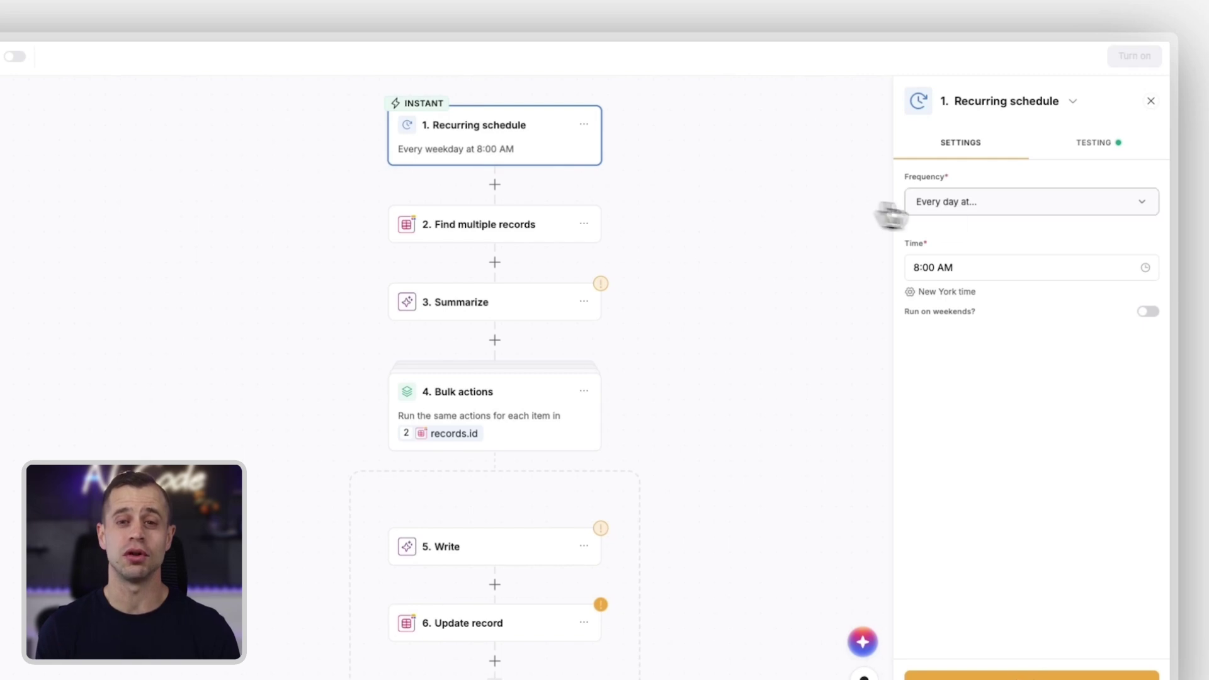
Review the schedule frequency options, keeping Every day at..
left_click(968, 203)
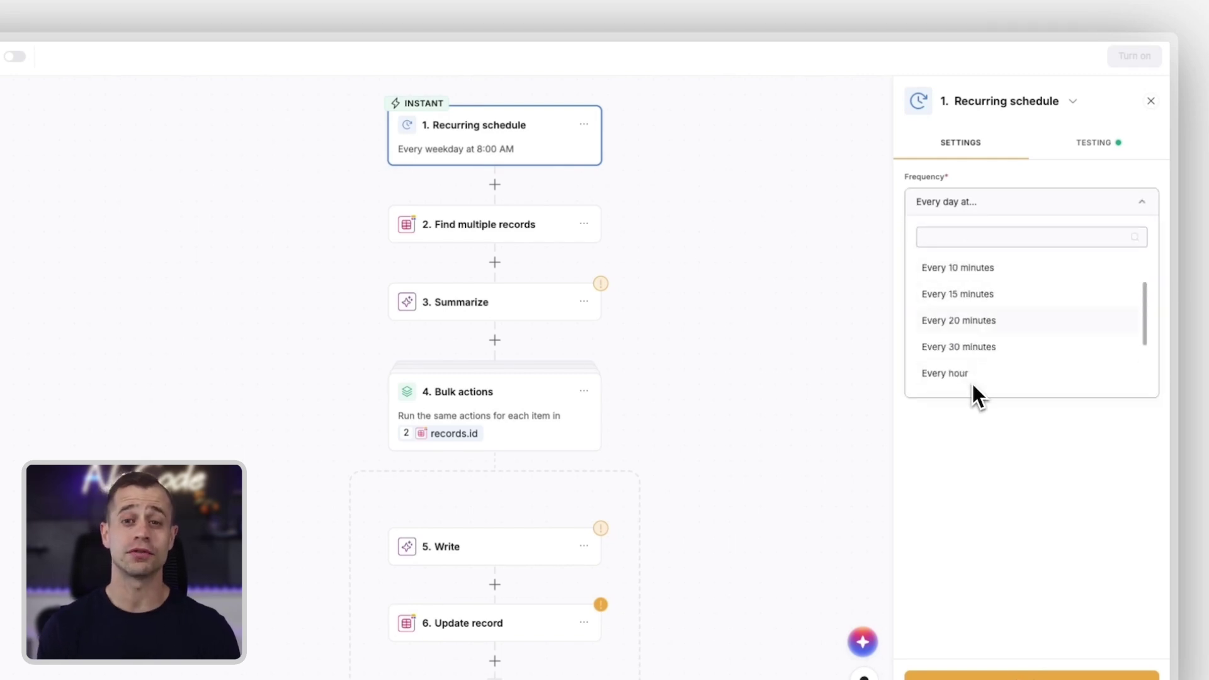
scroll(972, 381, "down", 2)
left_click(975, 427)
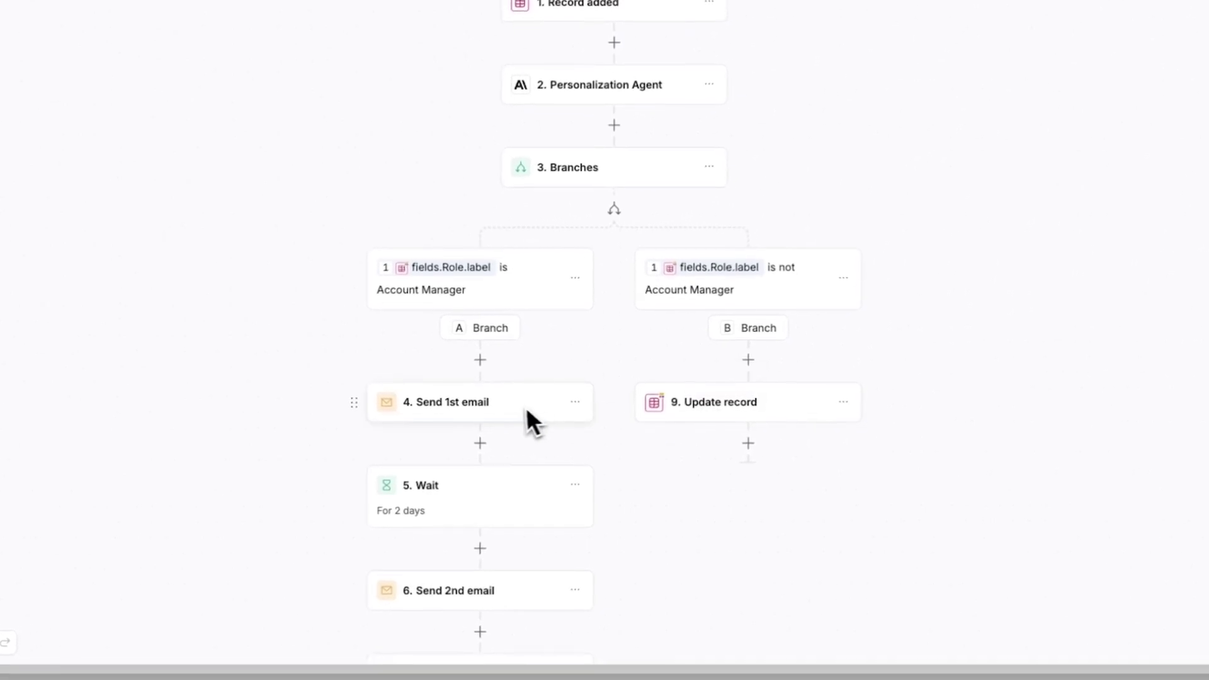
scroll(512, 458, "down", 5)
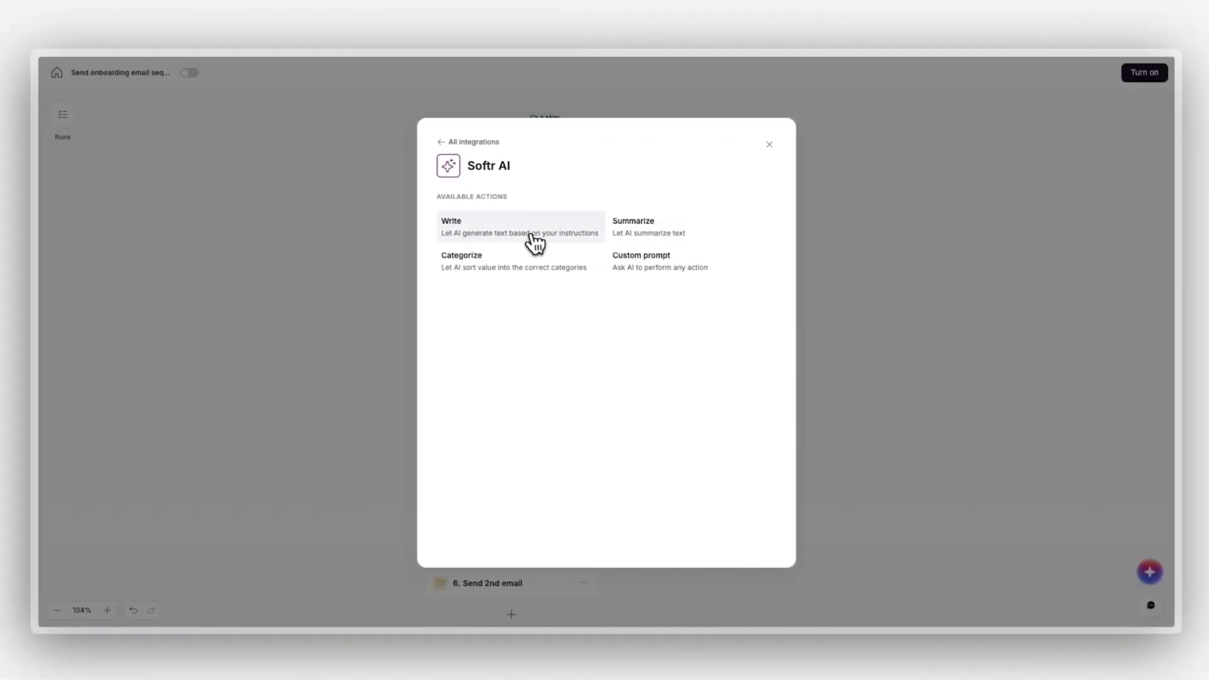
Return from Softr AI actions to the full All integrations list
key("Escape")
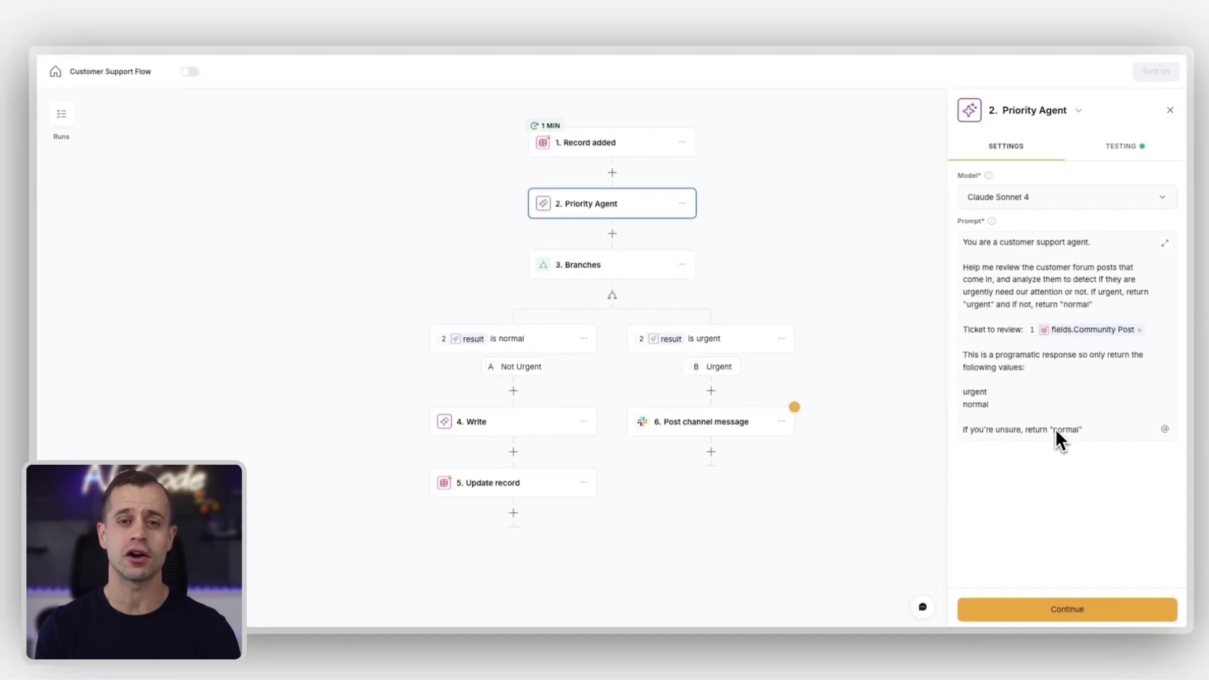
Review the Branches, Urgent condition, Write and Update record settings, including the Suggested Reply value
left_click(606, 270)
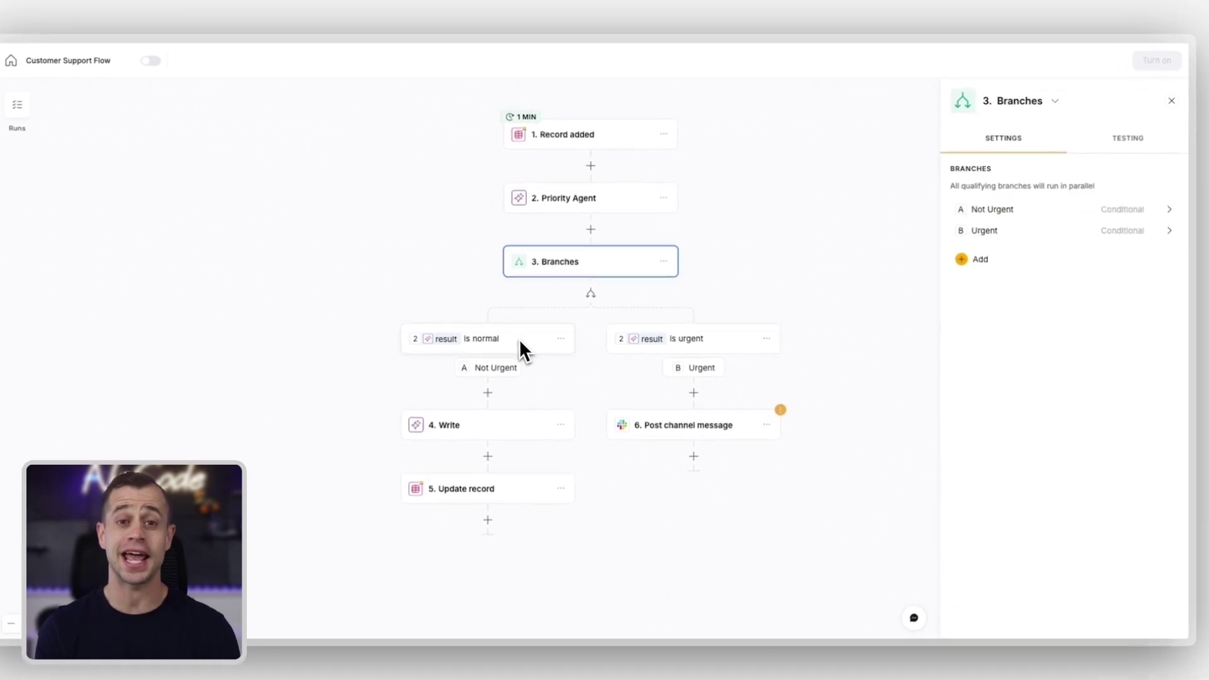
left_click(692, 343)
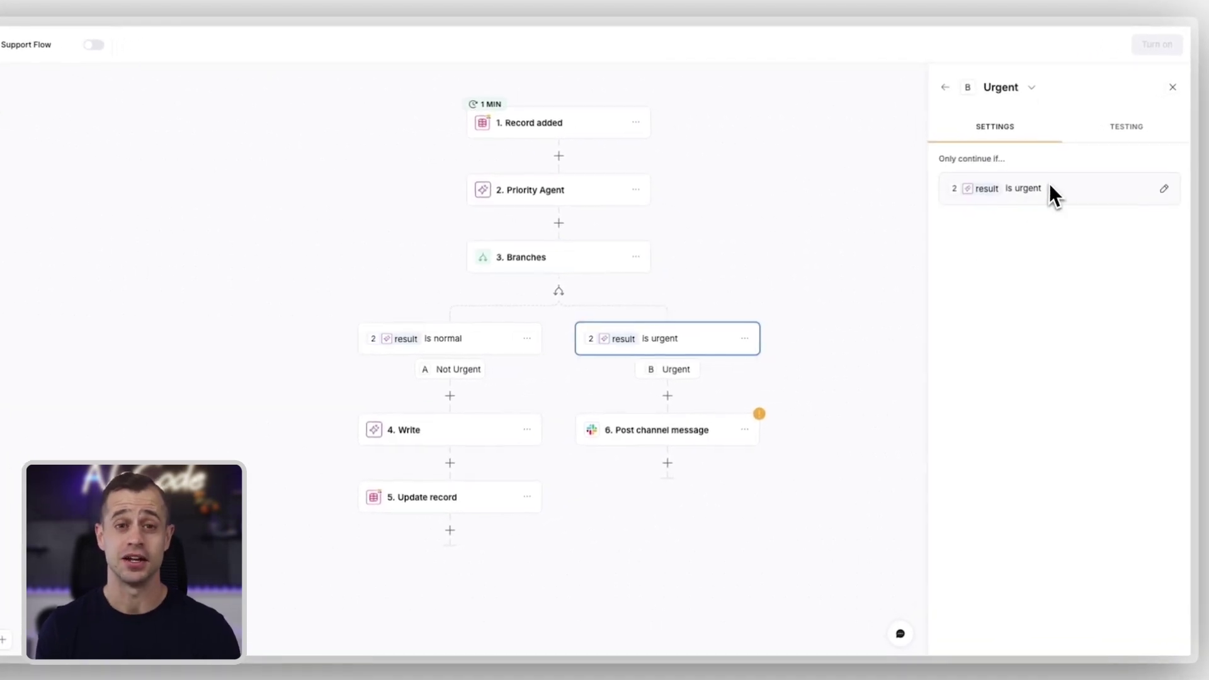
left_click(451, 438)
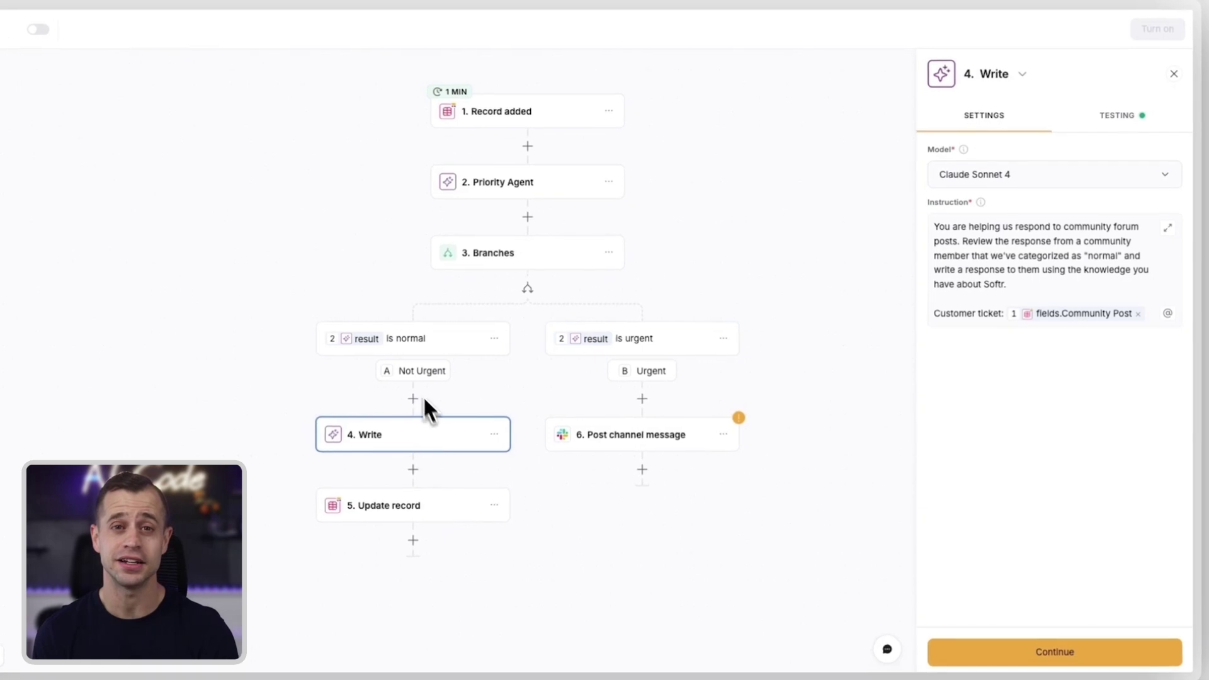
left_click(378, 510)
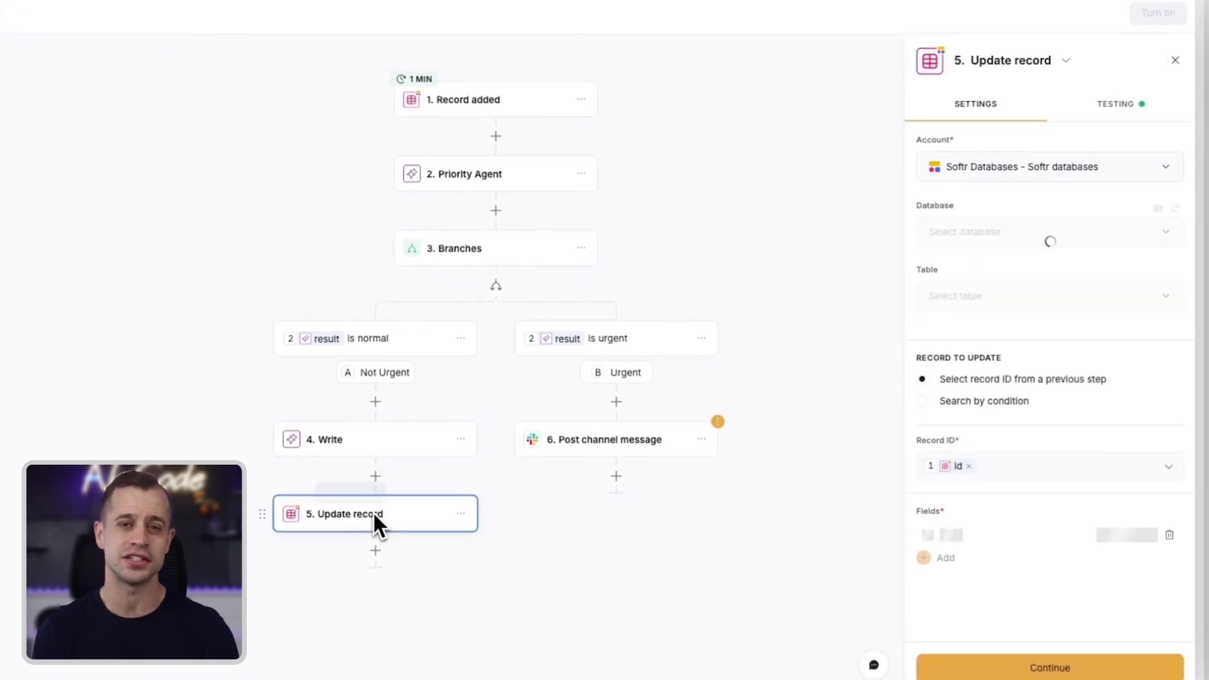
left_click(983, 543)
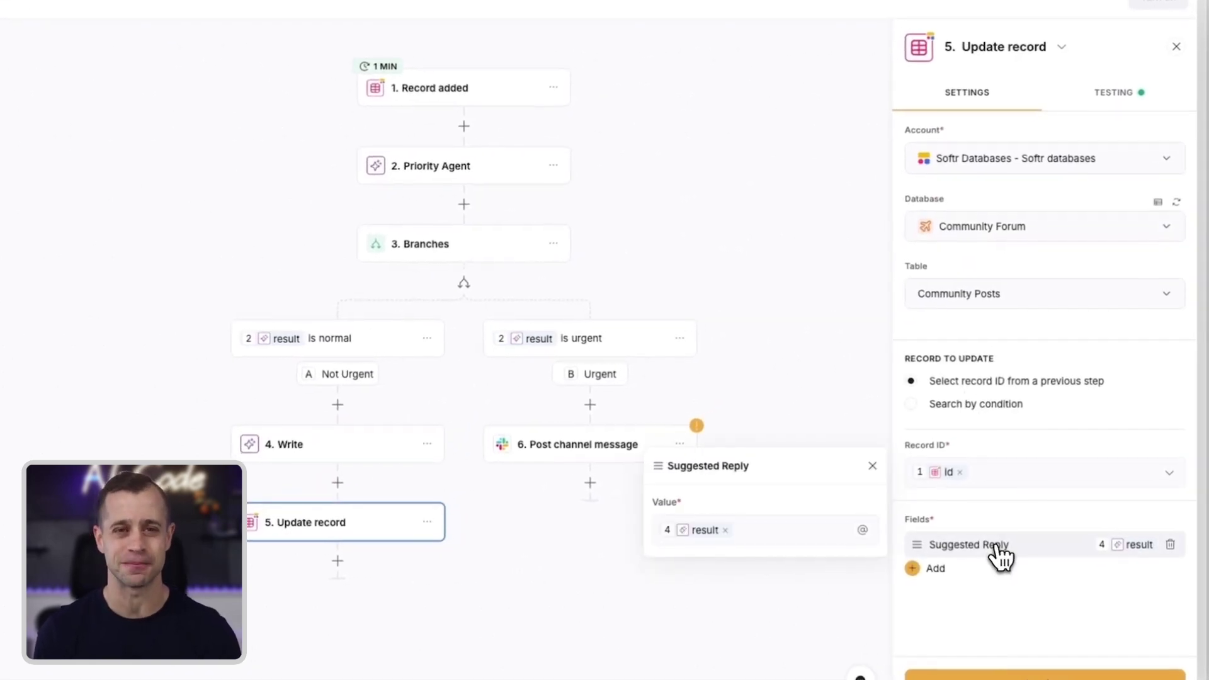
left_click(731, 324)
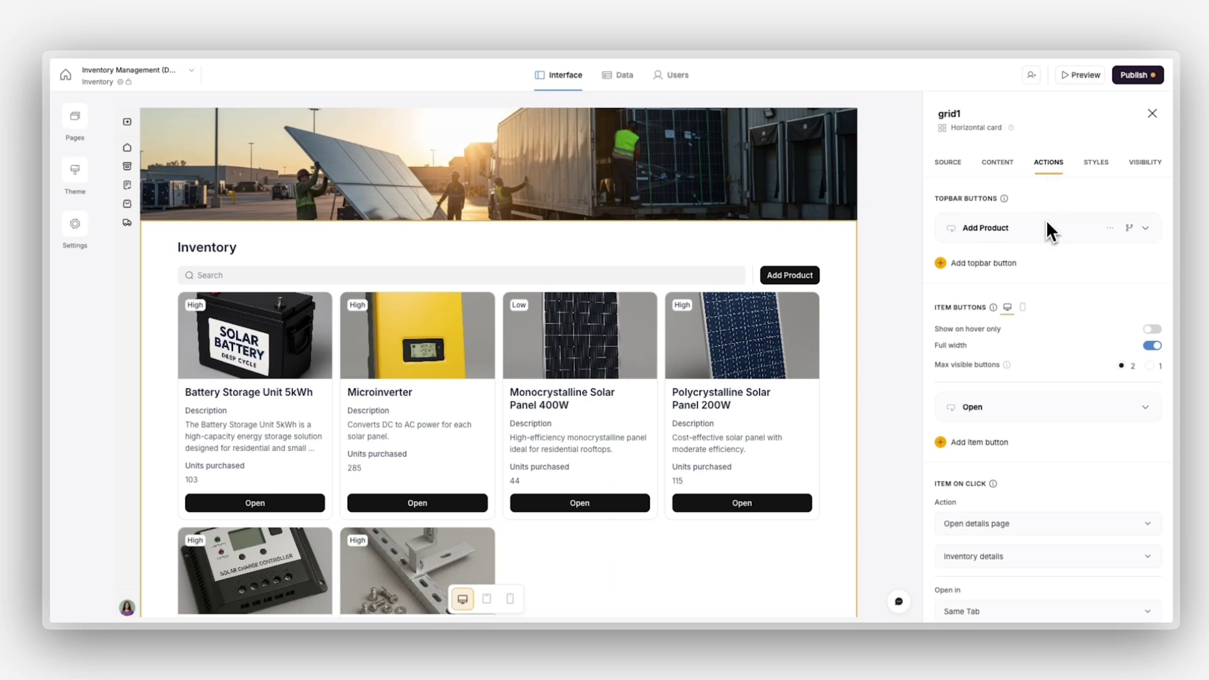
scroll(1048, 283, "down", 1)
Inspect the Open button's Run custom workflow action and open Enrich Inventory Details
left_click(1046, 326)
scroll(1046, 330, "down", 1)
scroll(1044, 350, "down", 1)
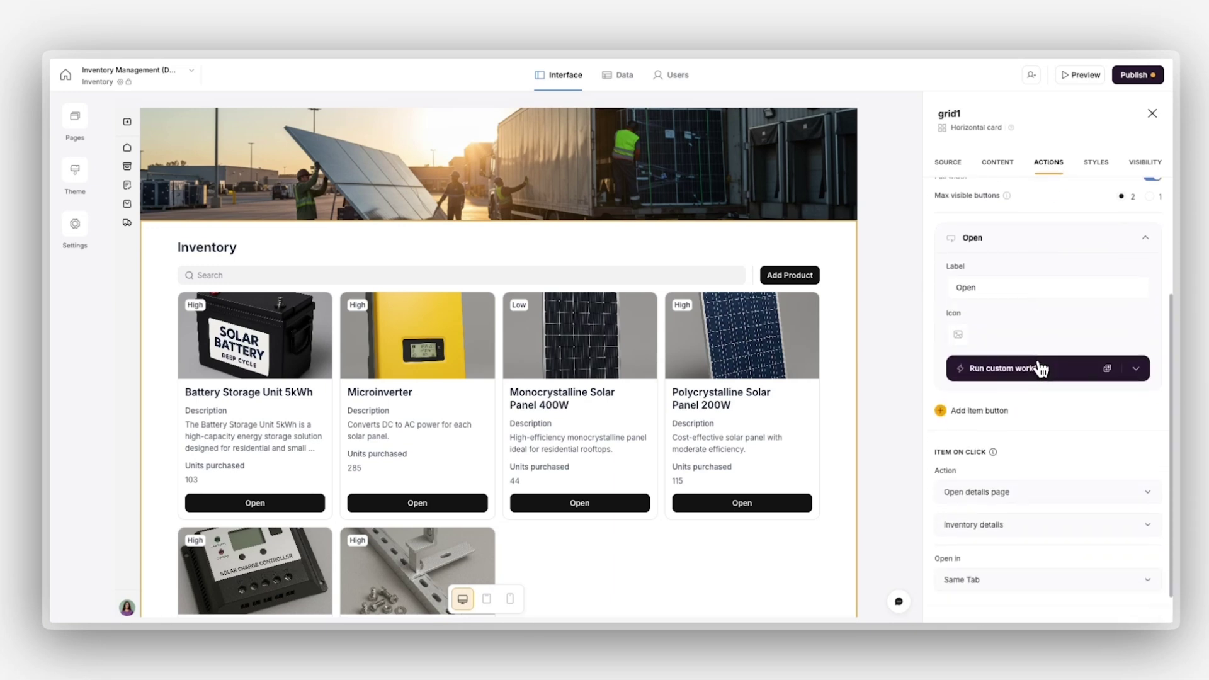
left_click(1039, 369)
scroll(1034, 364, "down", 2)
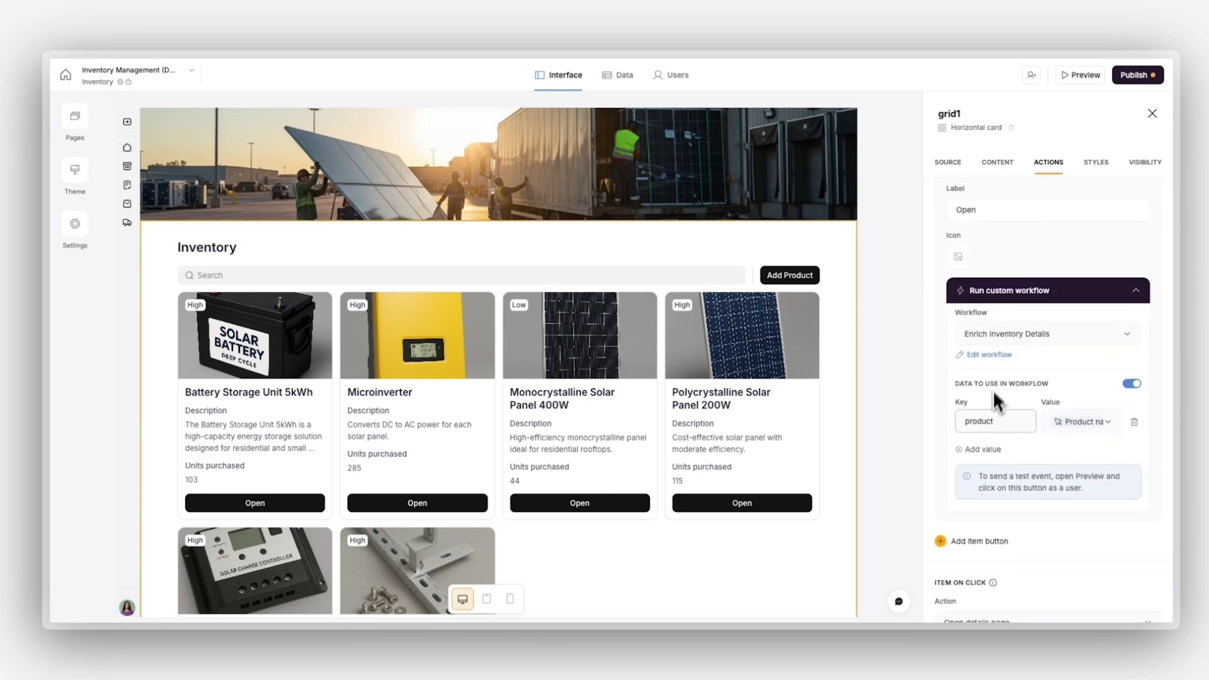
left_click(990, 357)
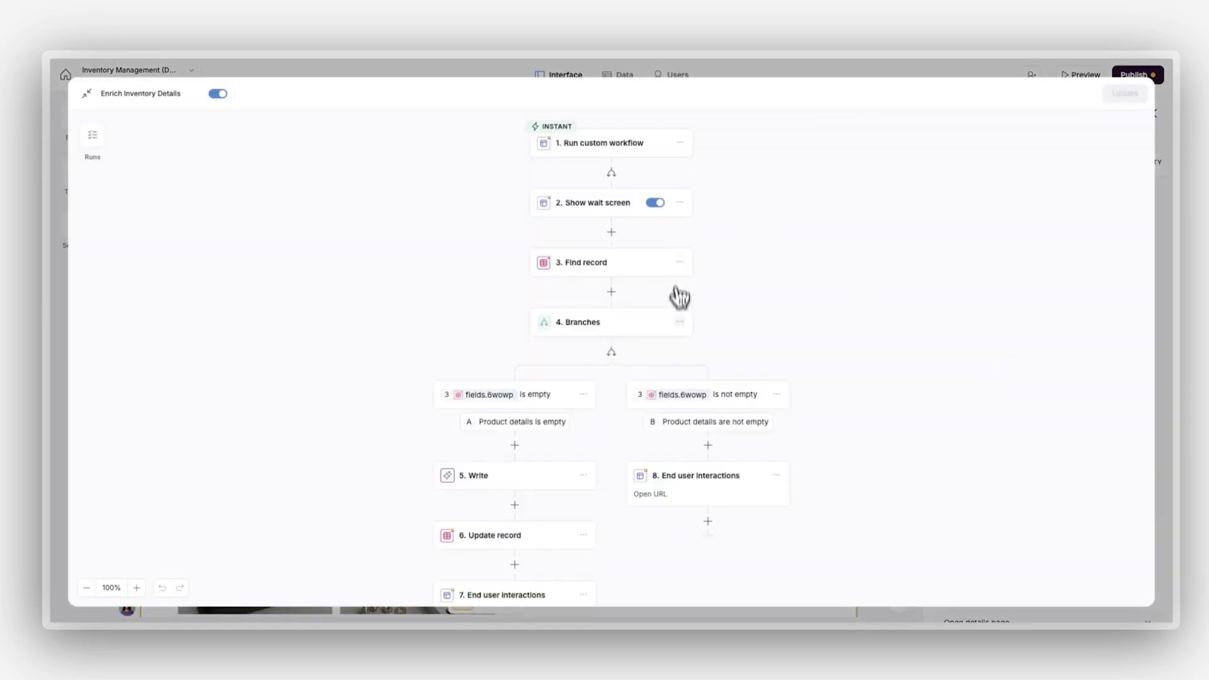
scroll(629, 362, "down", 3)
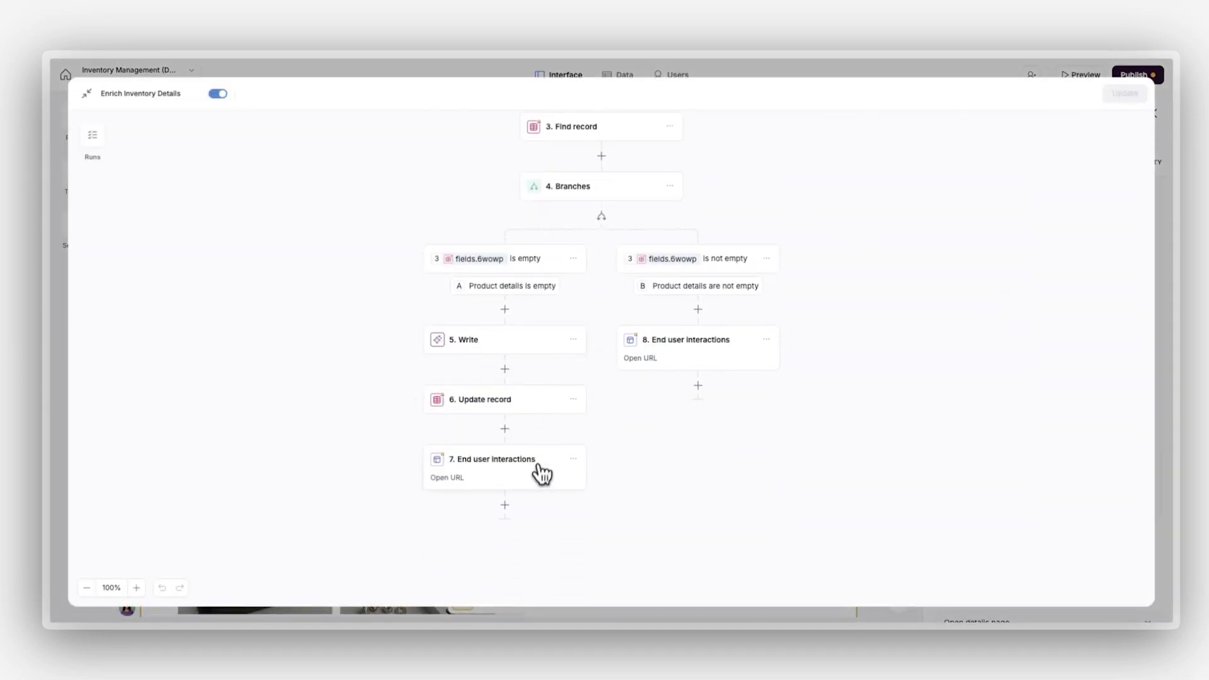
Close the Enrich Inventory Details workflow editor and return to the Inventory page
left_click(1162, 132)
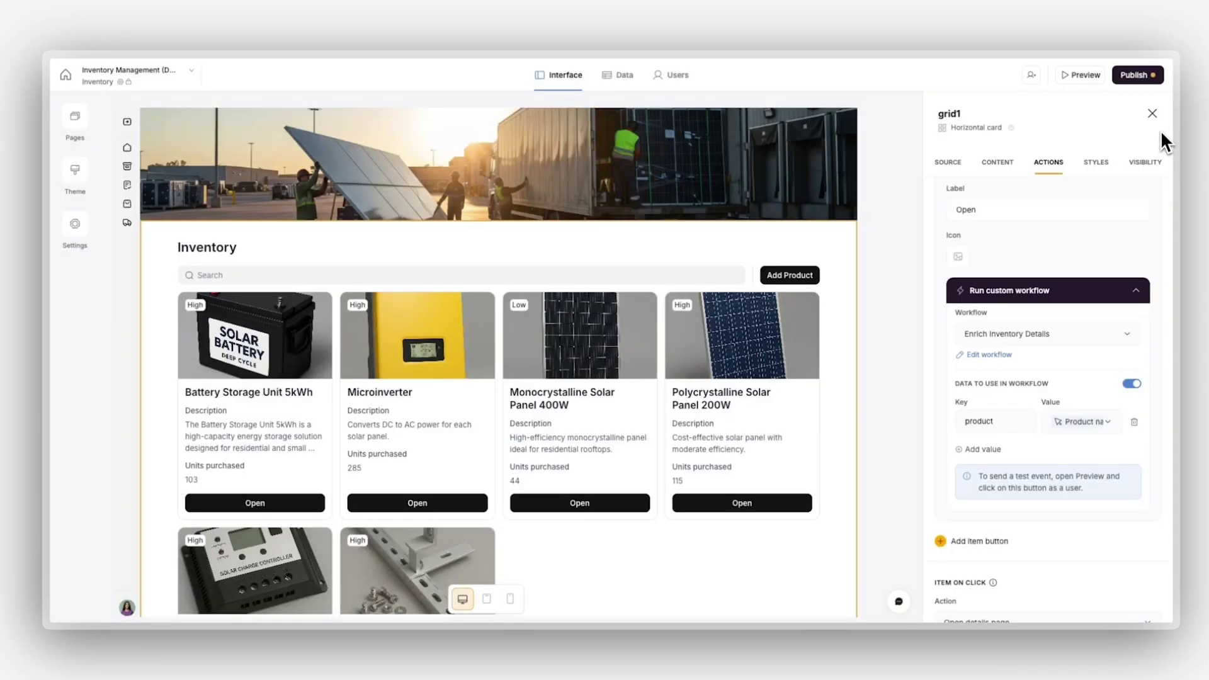